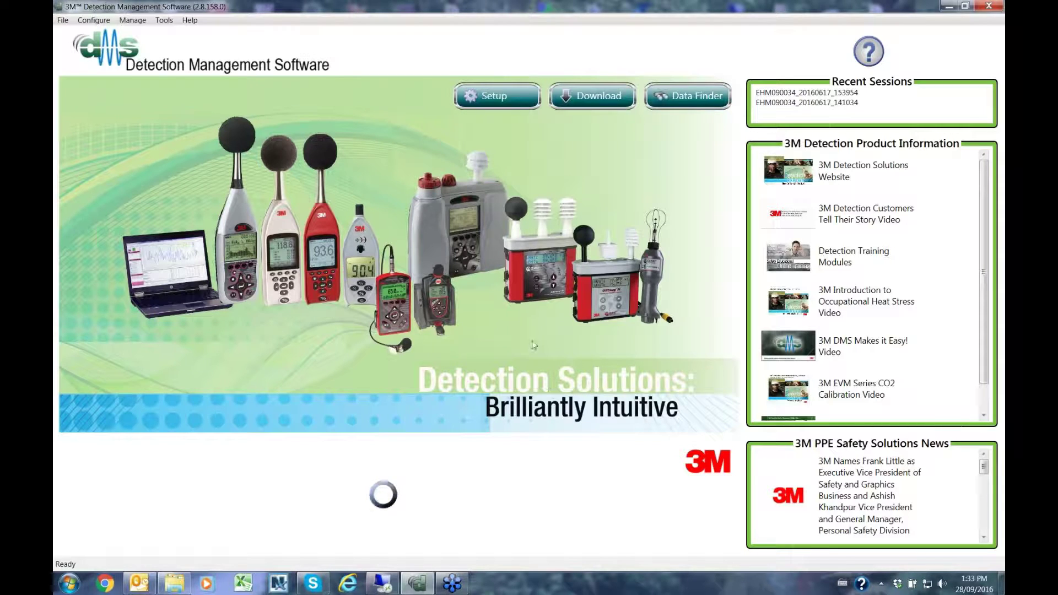
Open noise session EHM090034_20160617_153954 from the Noise Dosimetry session list.
{"action": "left_click", "coordinate": [675, 95]}
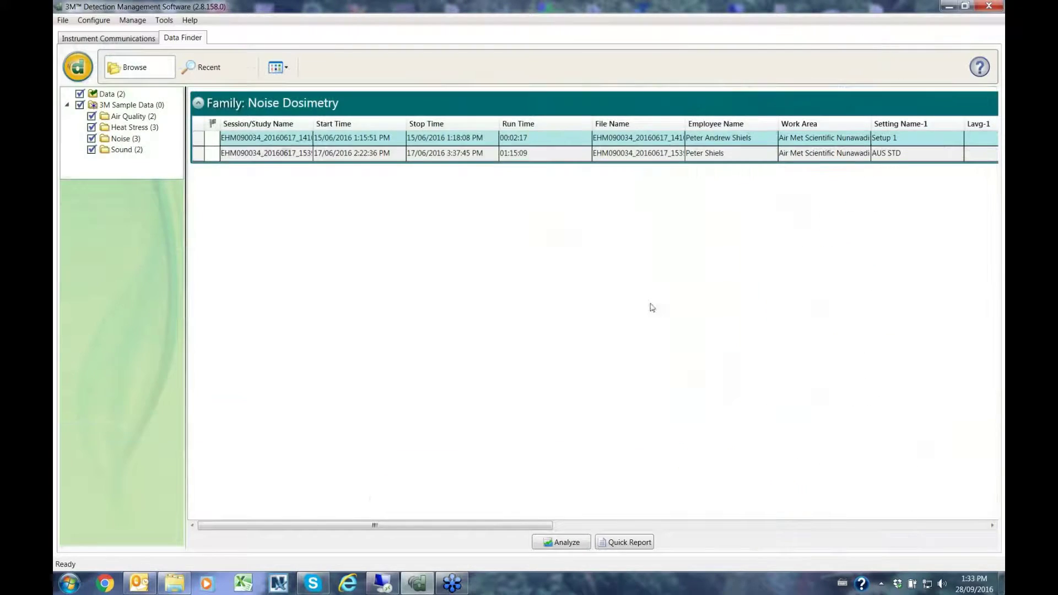
{"action": "double_click", "coordinate": [546, 153]}
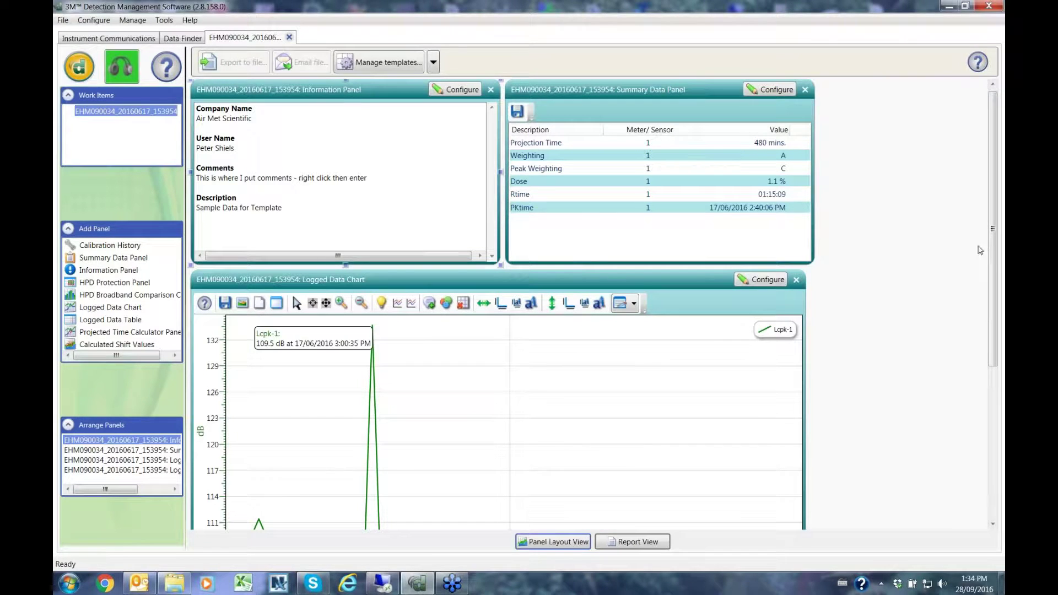
{"action": "mouse_move", "coordinate": [991, 272]}
{"action": "left_mouse_down"}
{"action": "mouse_move", "coordinate": [989, 388]}
{"action": "mouse_move", "coordinate": [989, 269]}
{"action": "left_mouse_up"}
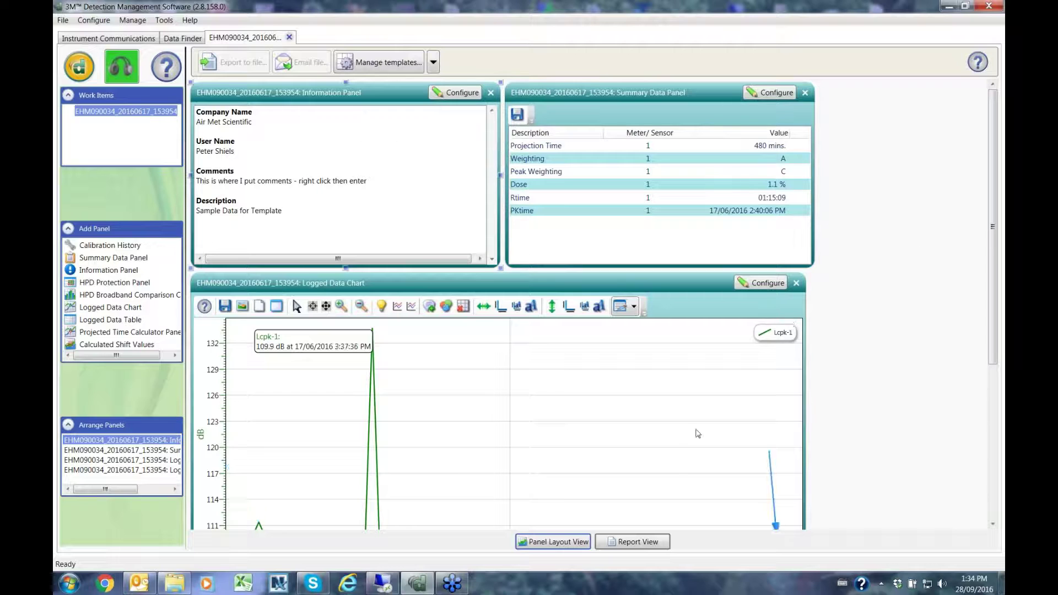
{"action": "scroll", "coordinate": [827, 397], "scroll_direction": "down", "scroll_amount": 6}
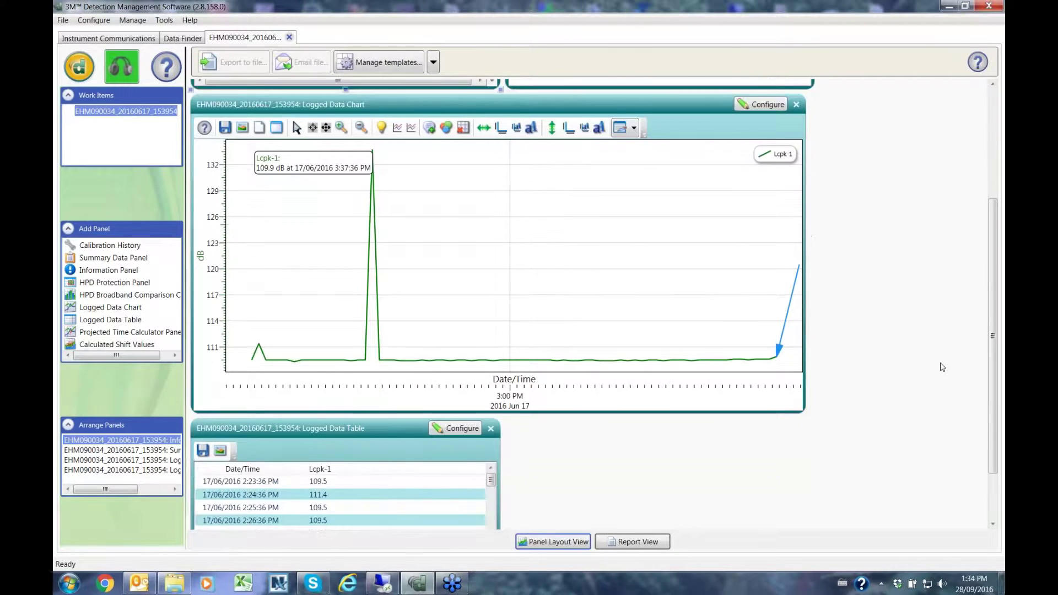
{"action": "scroll", "coordinate": [943, 367], "scroll_direction": "down", "scroll_amount": 3}
{"action": "scroll", "coordinate": [881, 409], "scroll_direction": "up", "scroll_amount": 1}
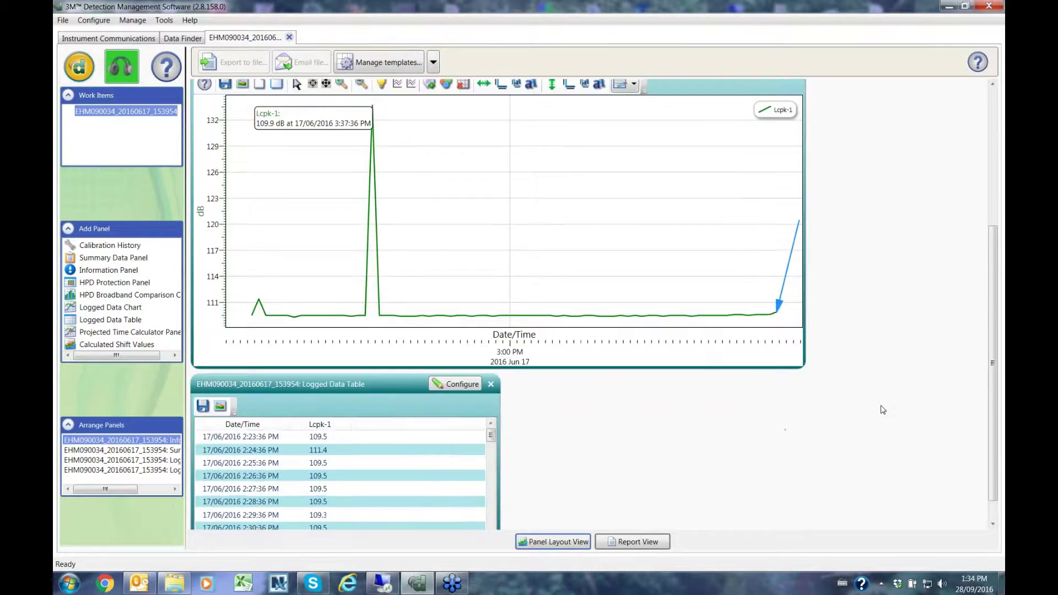
{"action": "scroll", "coordinate": [883, 409], "scroll_direction": "up", "scroll_amount": 3}
{"action": "scroll", "coordinate": [832, 500], "scroll_direction": "down", "scroll_amount": 2}
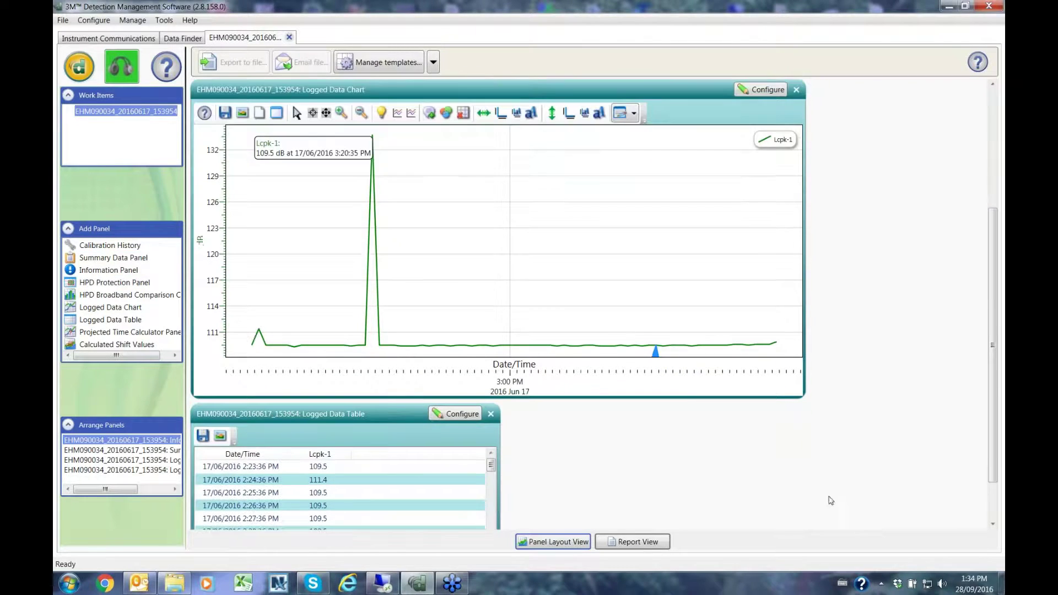
{"action": "scroll", "coordinate": [832, 501], "scroll_direction": "down", "scroll_amount": 1}
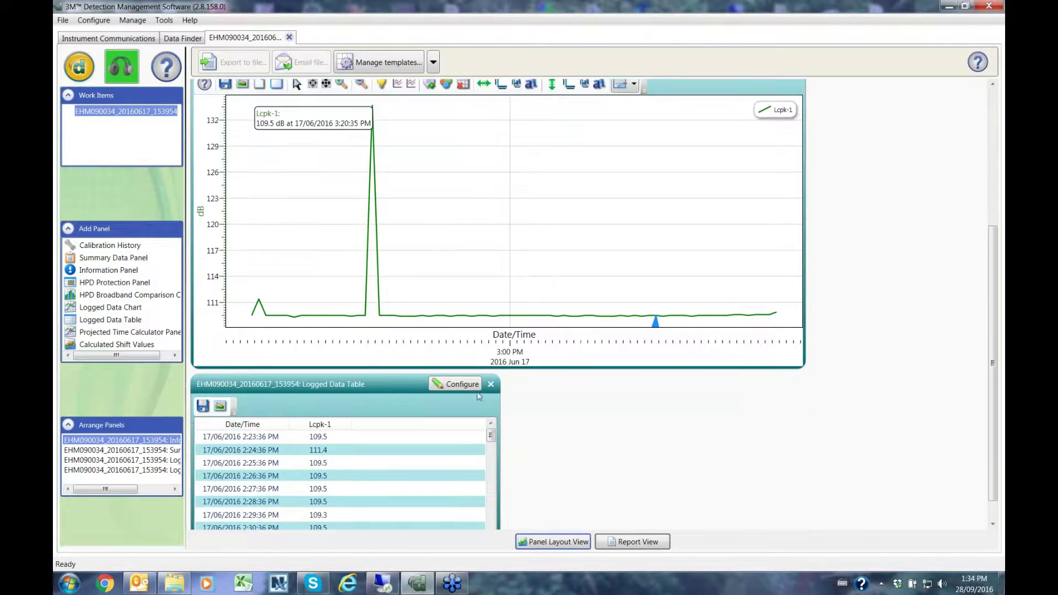
Add a Calibration History panel with its default title, listing the 114.0 QC-20 calibration.
{"action": "double_click", "coordinate": [109, 253]}
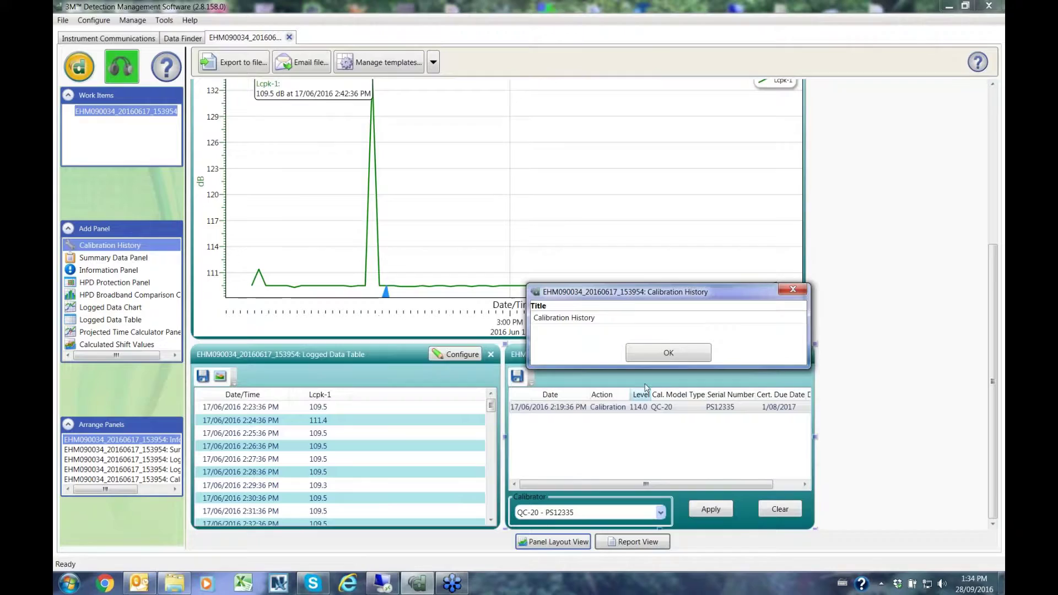
{"action": "left_click", "coordinate": [681, 359]}
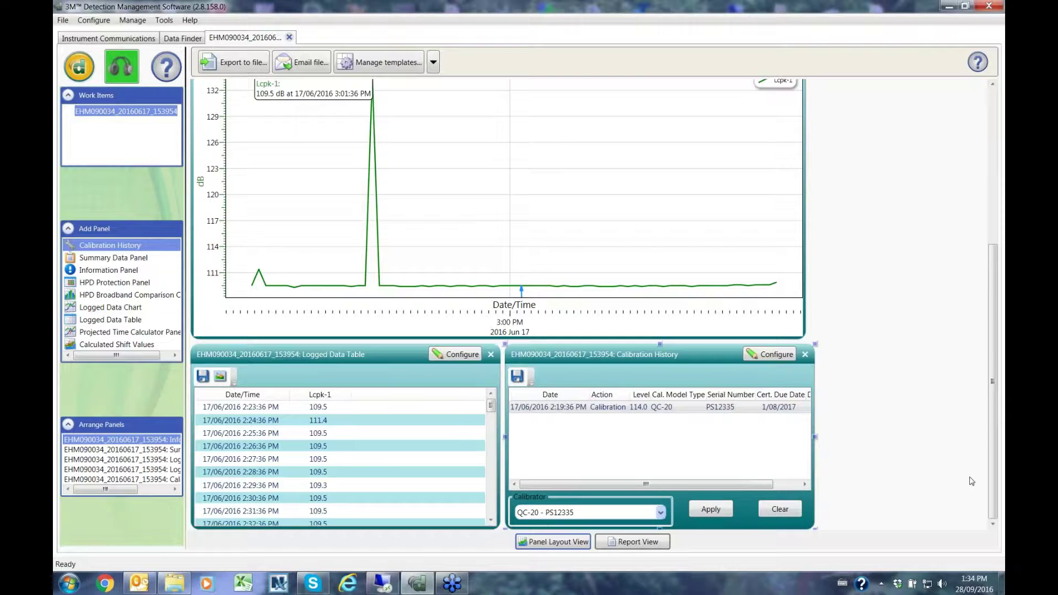
{"action": "scroll", "coordinate": [972, 481], "scroll_direction": "up", "scroll_amount": 5}
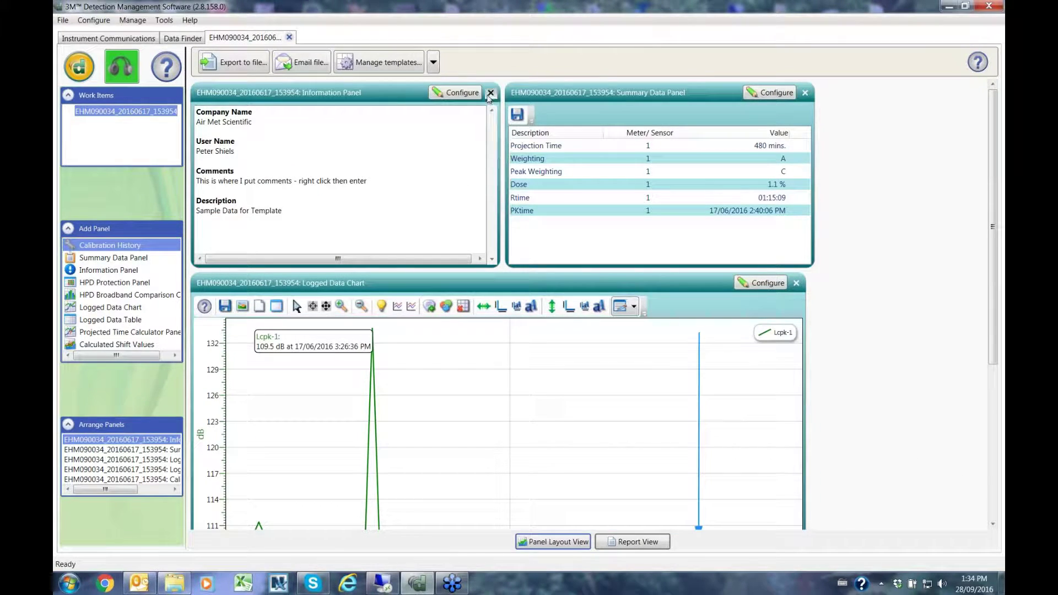
Add Name, Run Time, Serial Number and Start Time fields to the Information Panel.
{"action": "left_click", "coordinate": [457, 94]}
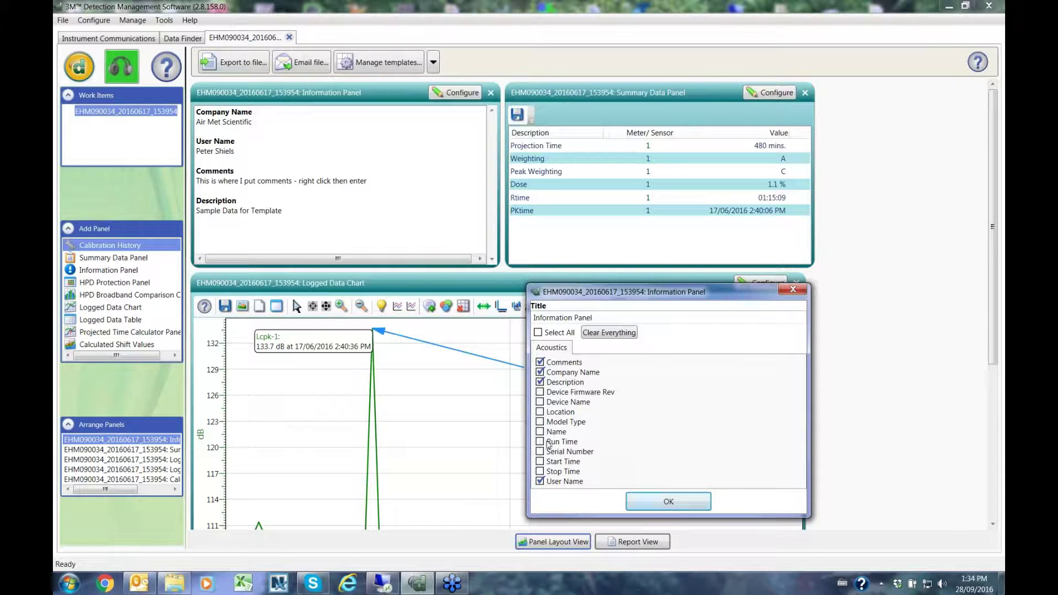
{"action": "left_click", "coordinate": [540, 432]}
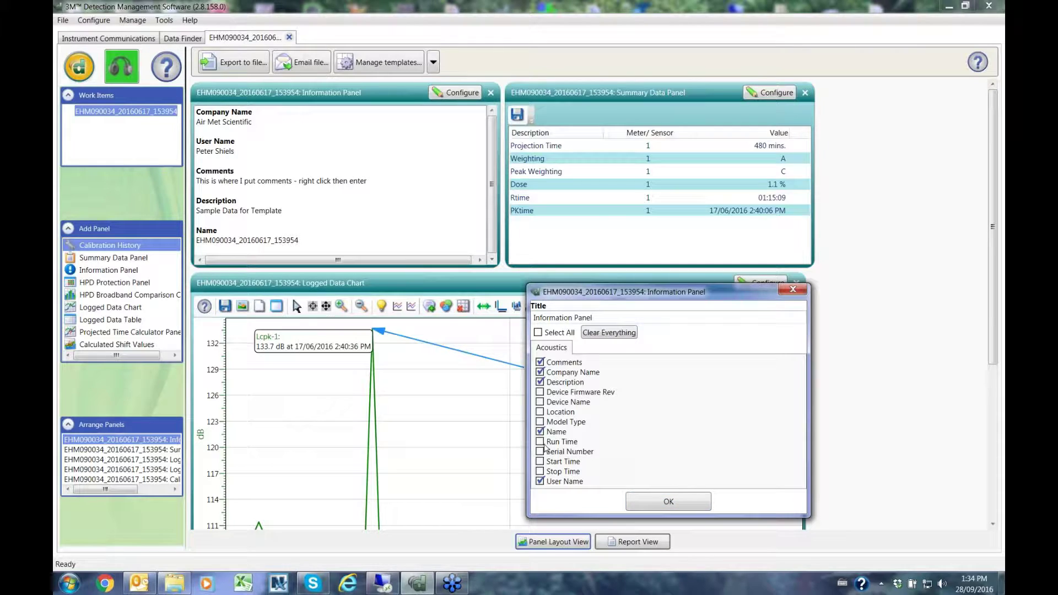
{"action": "left_click", "coordinate": [540, 441]}
{"action": "left_click", "coordinate": [540, 451]}
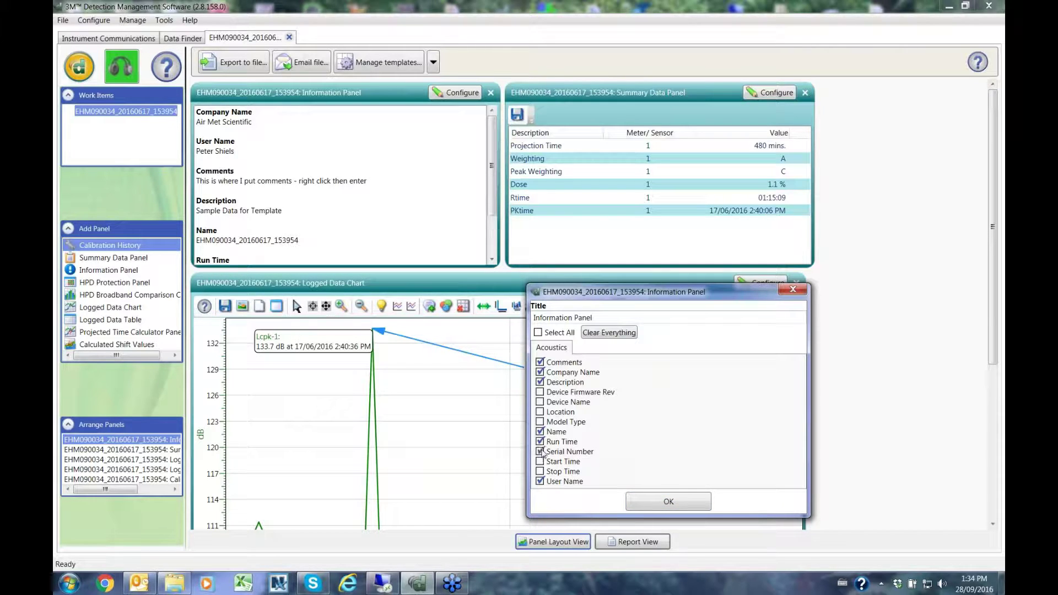
{"action": "left_click", "coordinate": [540, 462]}
{"action": "left_click", "coordinate": [654, 503]}
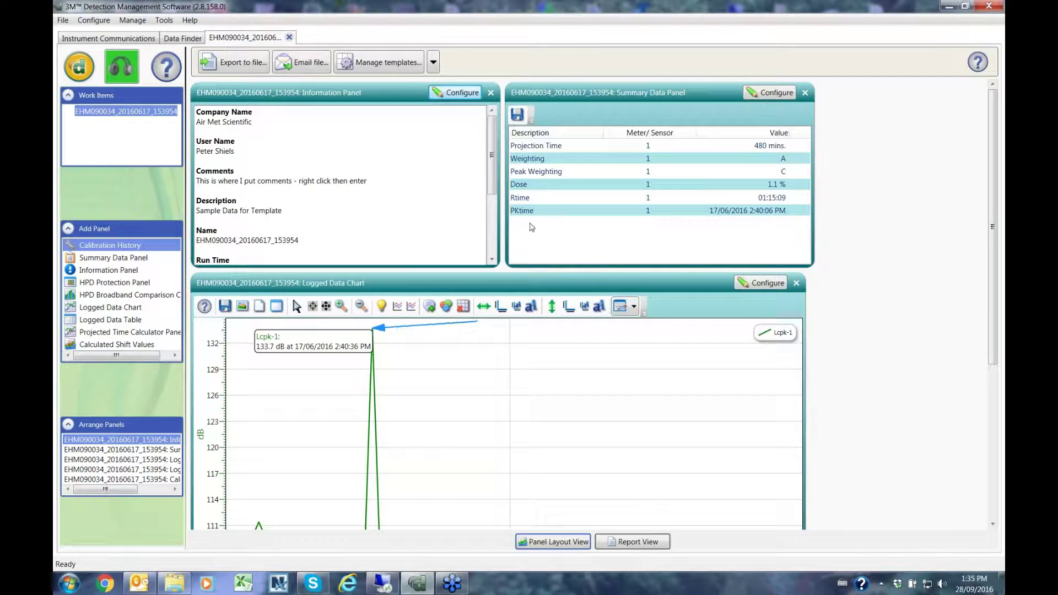
{"action": "left_click_drag", "start_coordinate": [492, 158], "coordinate": [491, 132]}
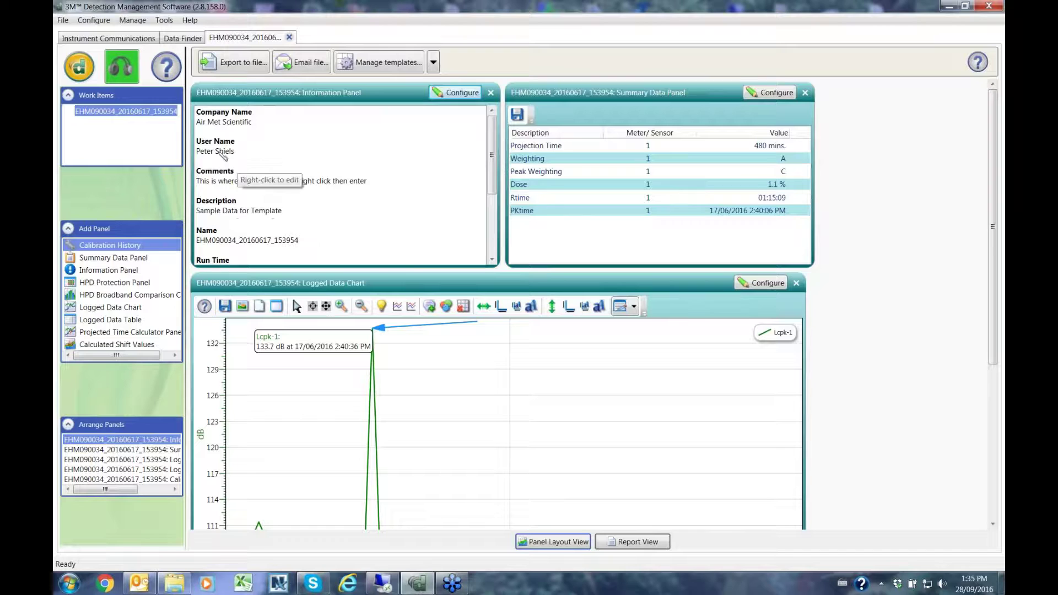
{"action": "right_click", "coordinate": [241, 123]}
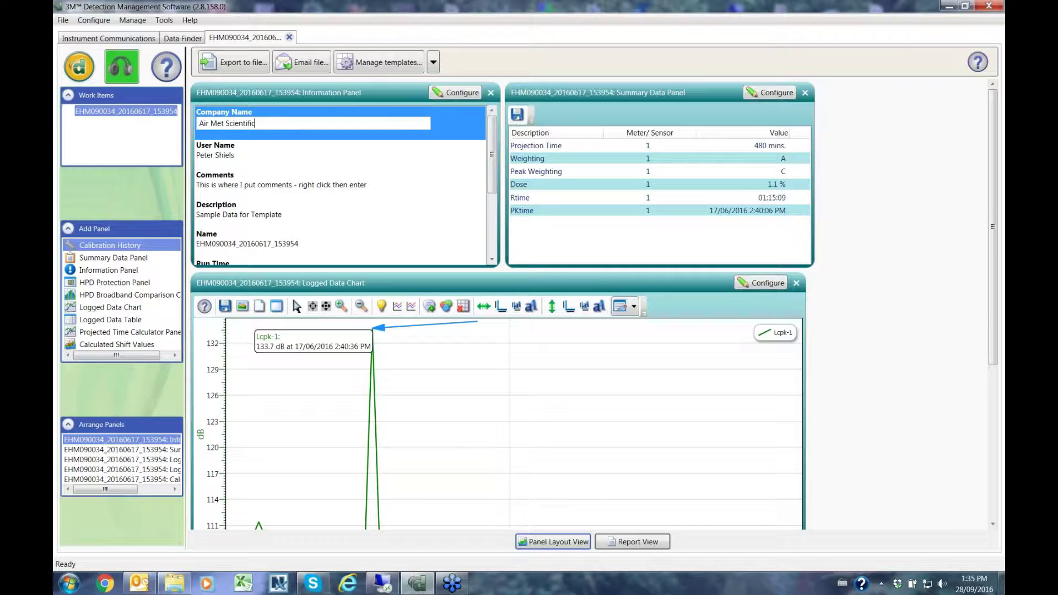
{"action": "key", "text": "Return"}
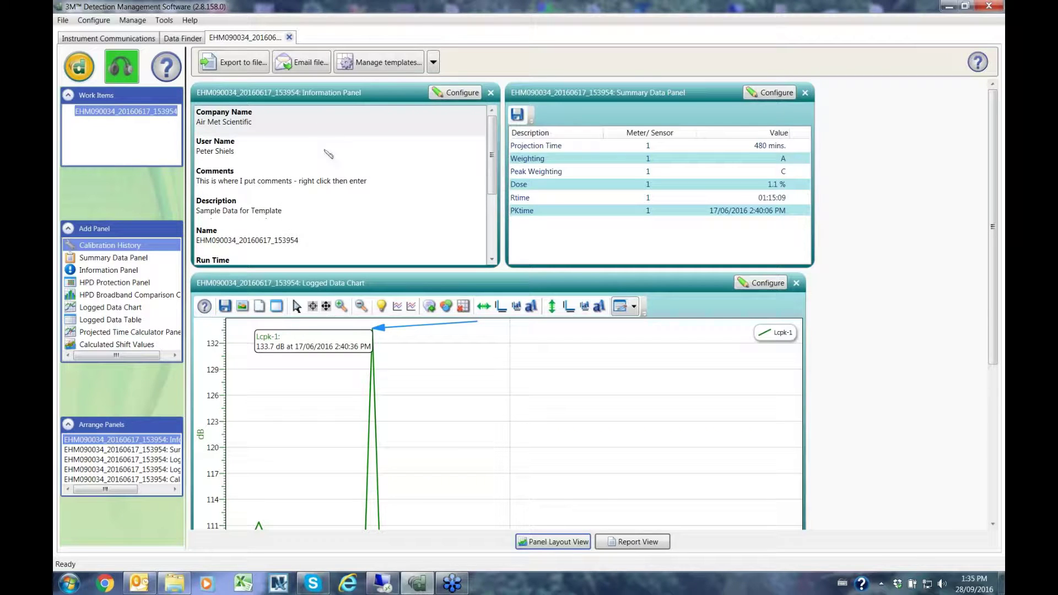
Add the Meter 1 Lcpk and Leq measurements to the Summary Data Panel.
{"action": "left_click", "coordinate": [766, 94]}
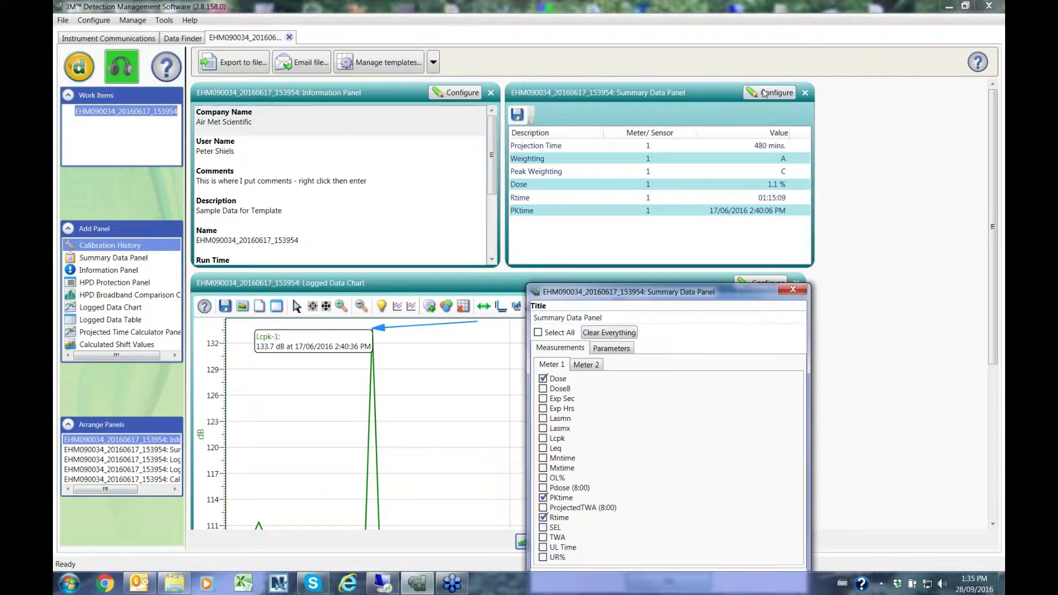
{"action": "left_click_drag", "start_coordinate": [732, 299], "coordinate": [775, 283]}
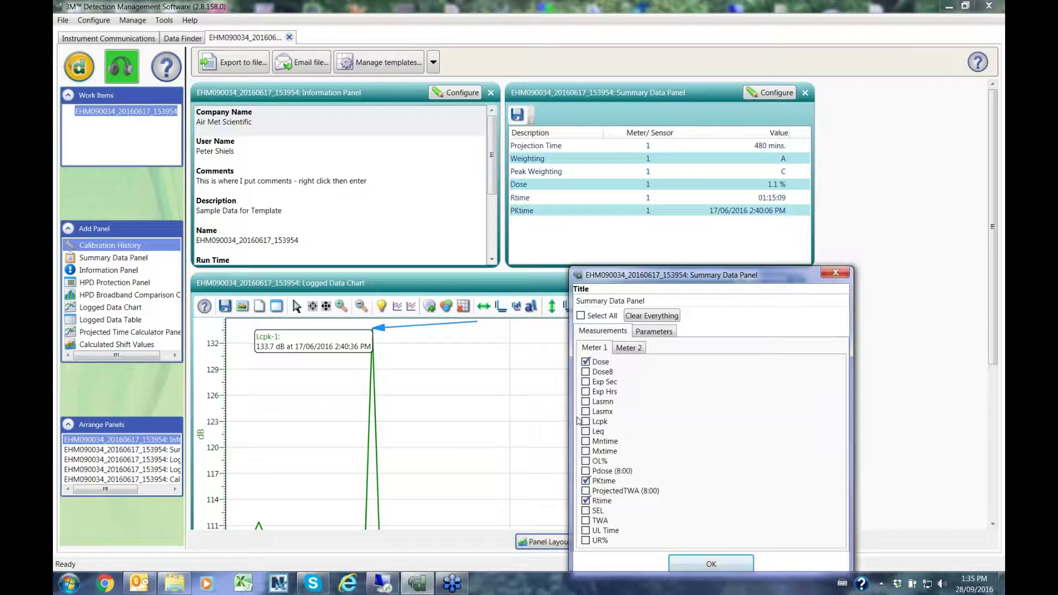
{"action": "left_click", "coordinate": [587, 423]}
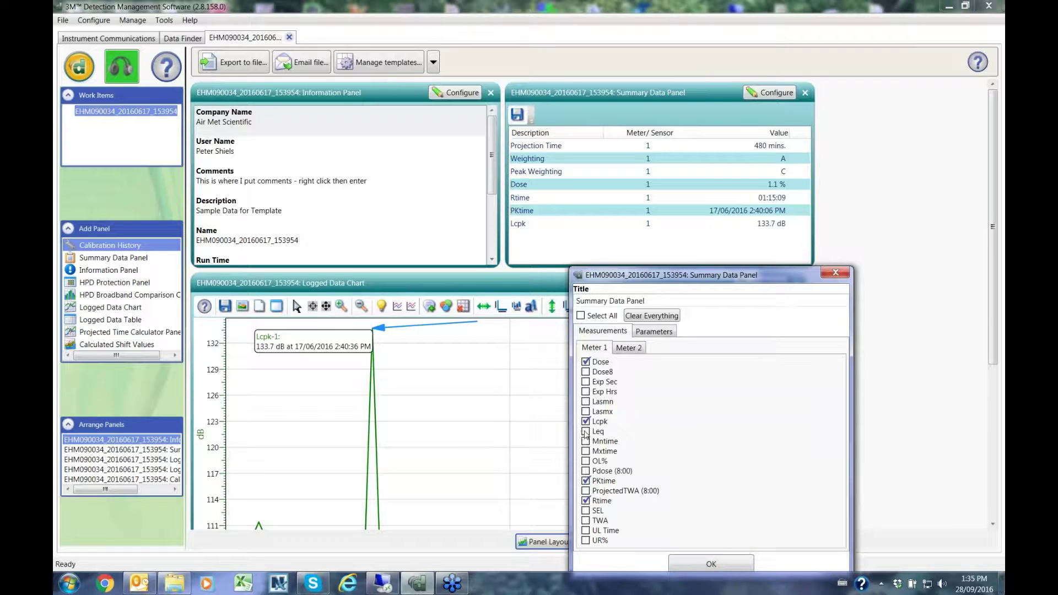
{"action": "left_click", "coordinate": [586, 432]}
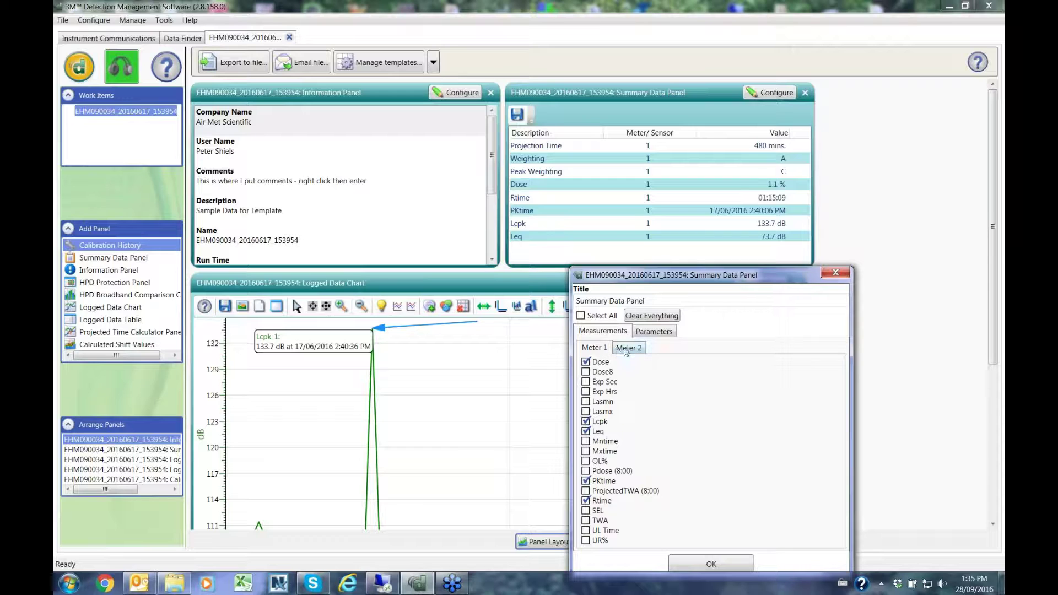
{"action": "left_click", "coordinate": [626, 350]}
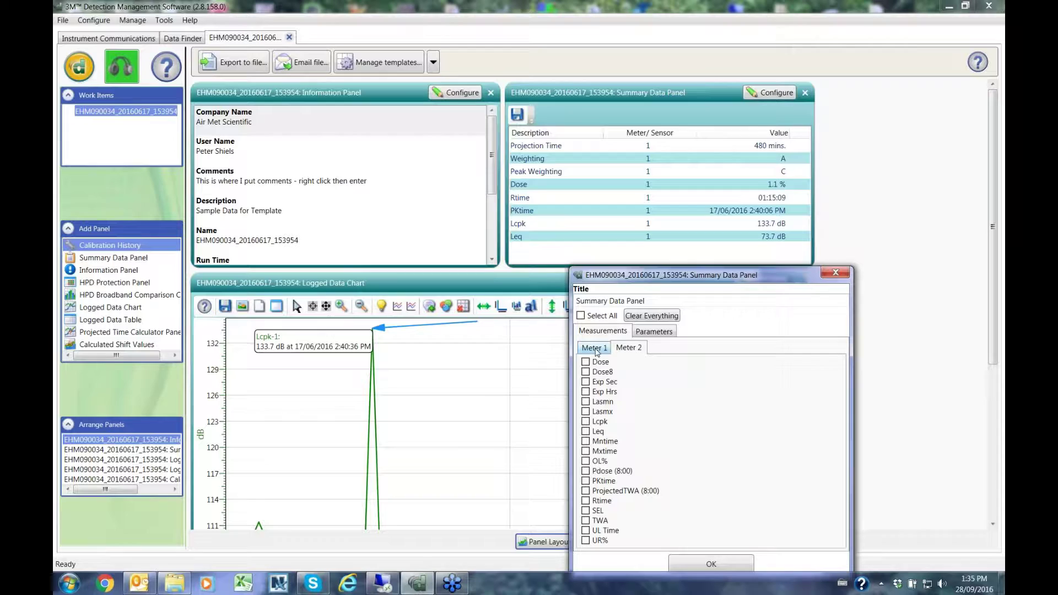
{"action": "left_click", "coordinate": [596, 349]}
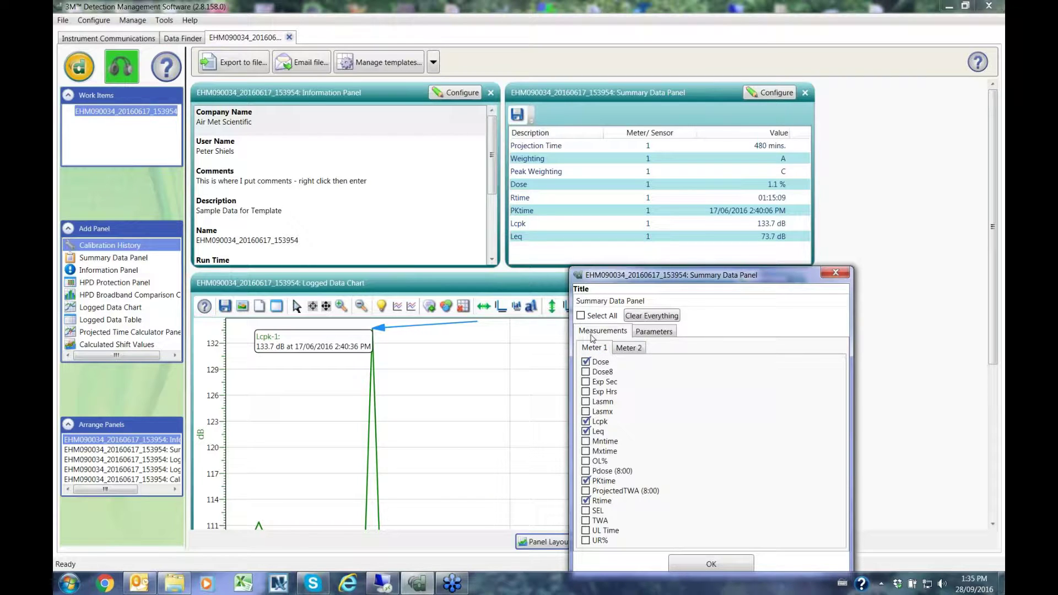
{"action": "left_click", "coordinate": [660, 333]}
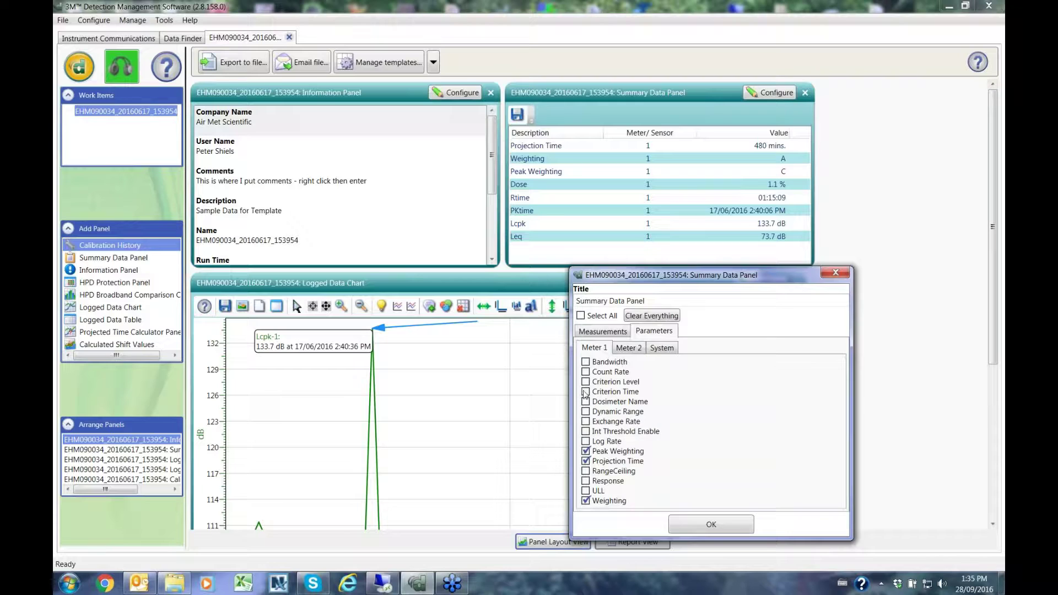
{"action": "left_click", "coordinate": [586, 392]}
{"action": "left_click", "coordinate": [586, 482]}
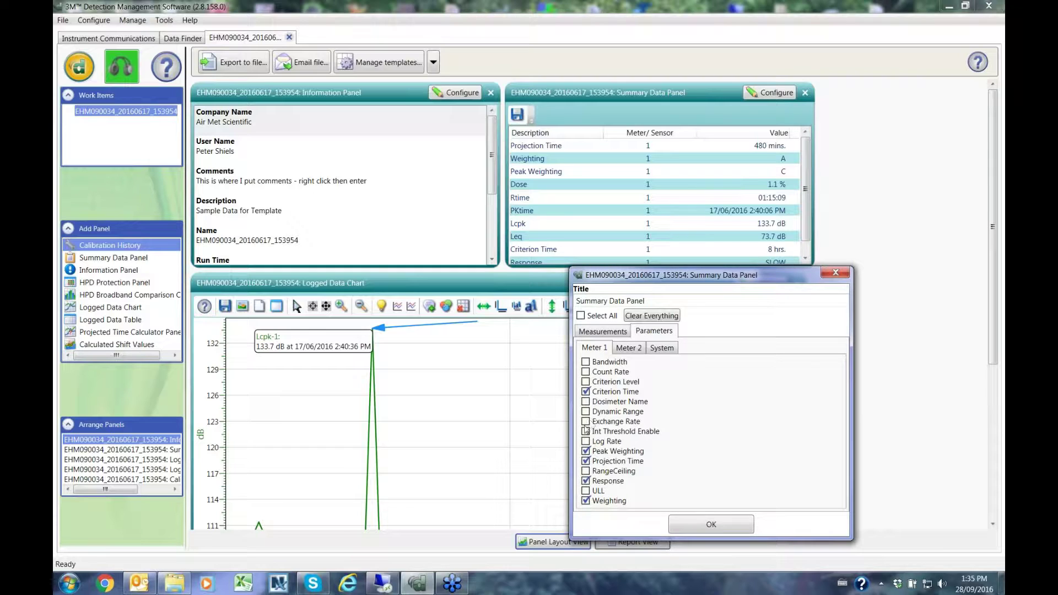
{"action": "left_click", "coordinate": [586, 422]}
{"action": "left_click", "coordinate": [704, 527]}
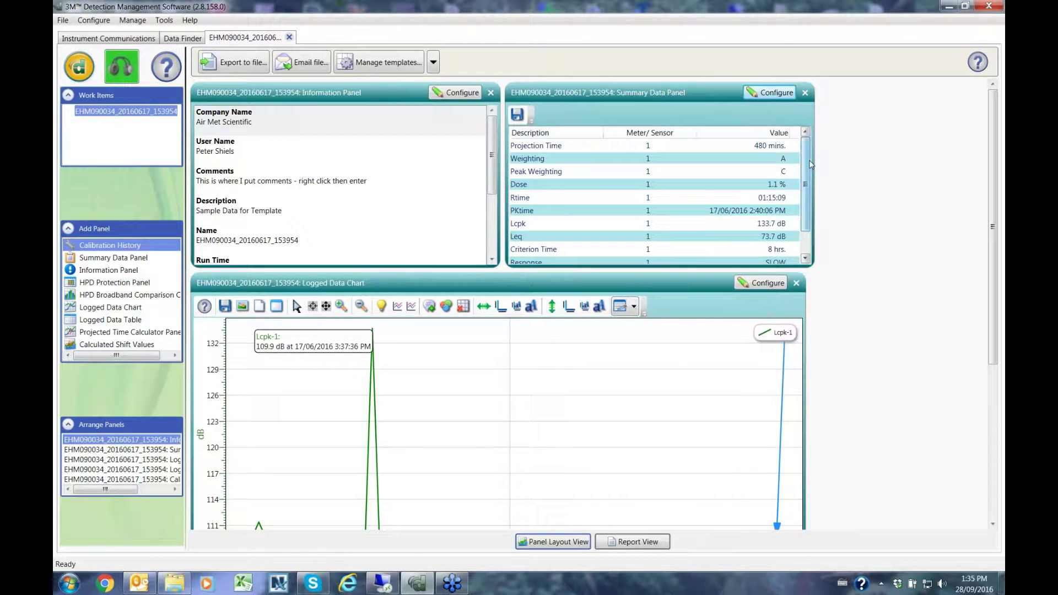
{"action": "mouse_move", "coordinate": [810, 184]}
{"action": "left_mouse_down"}
{"action": "mouse_move", "coordinate": [811, 203]}
{"action": "mouse_move", "coordinate": [812, 164]}
{"action": "left_mouse_up"}
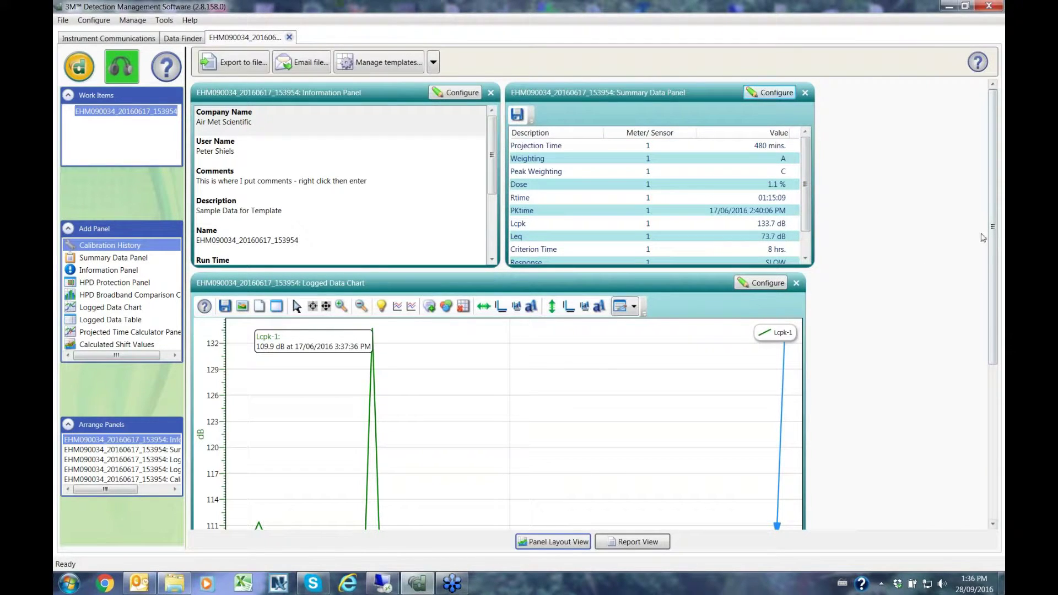
Add the Leq-1 series to the Logged Data Chart.
{"action": "left_click_drag", "start_coordinate": [995, 227], "coordinate": [995, 309]}
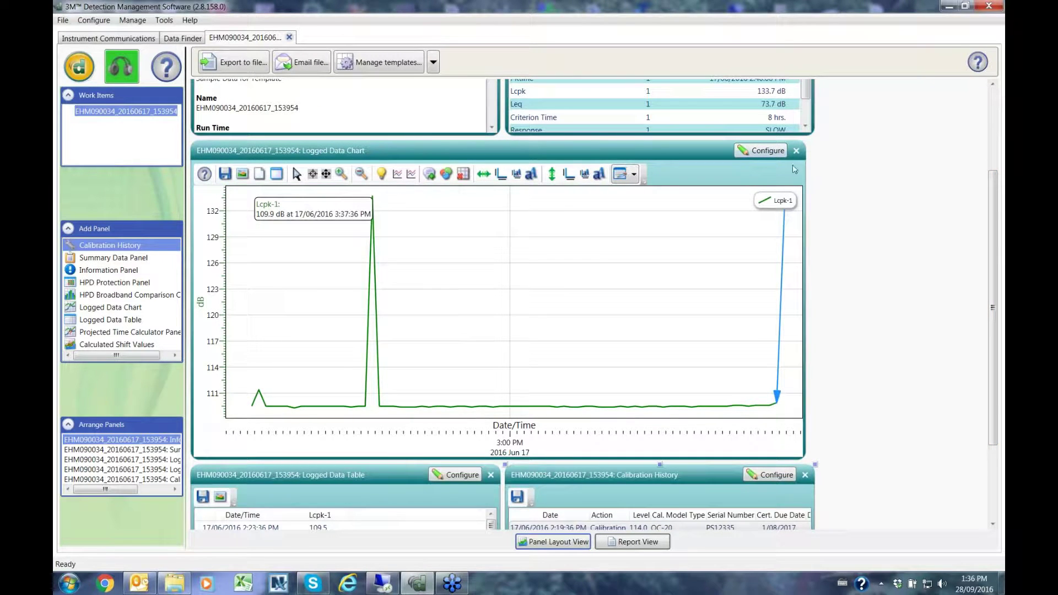
{"action": "left_click", "coordinate": [764, 156]}
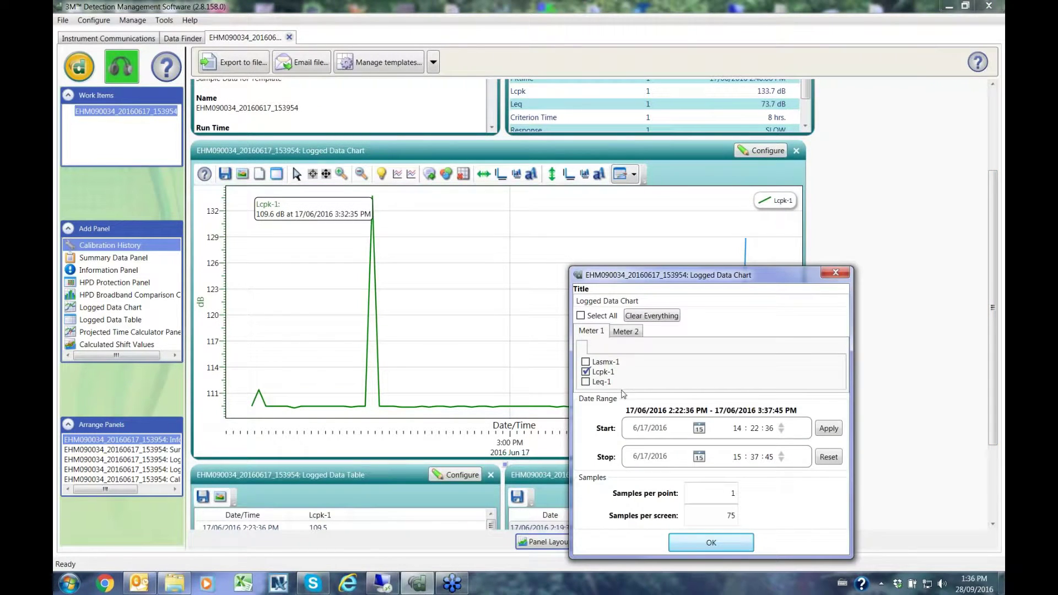
{"action": "left_click", "coordinate": [589, 382]}
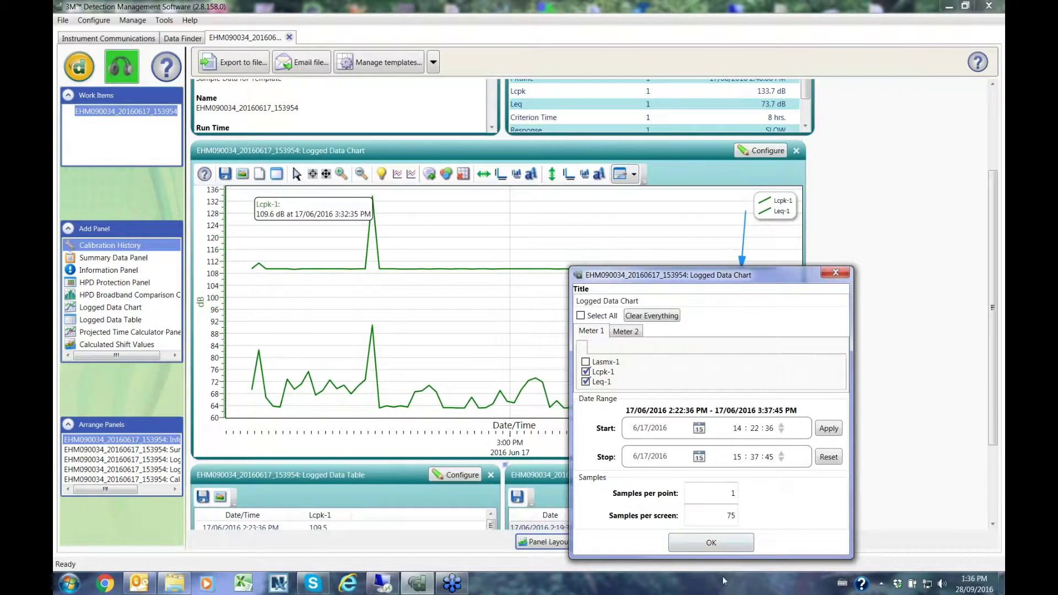
{"action": "left_click", "coordinate": [712, 544]}
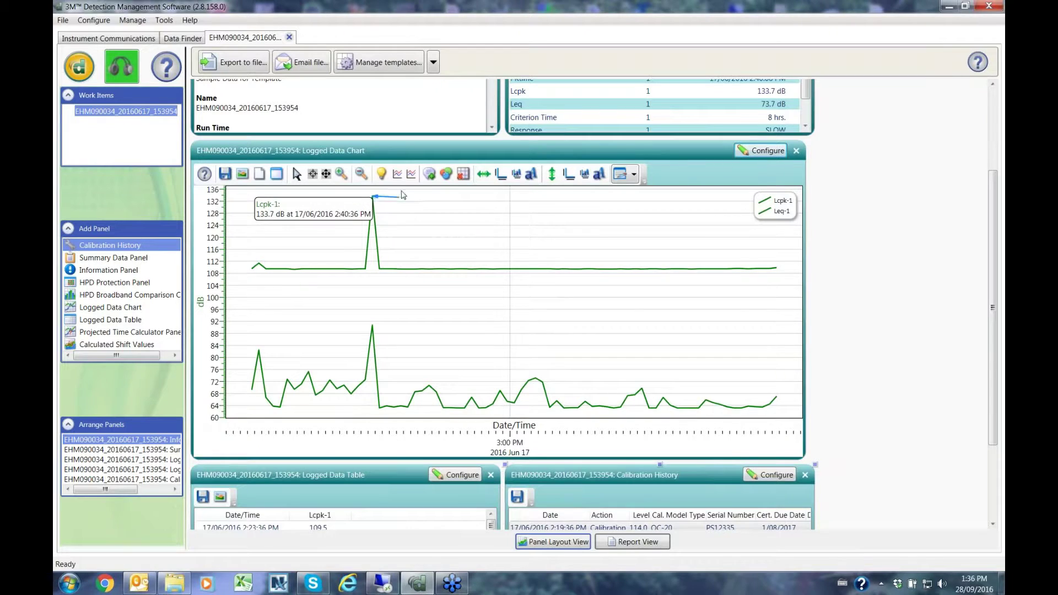
Change the Leq-1 chart line colour to red in the series attributes.
{"action": "left_click", "coordinate": [446, 175]}
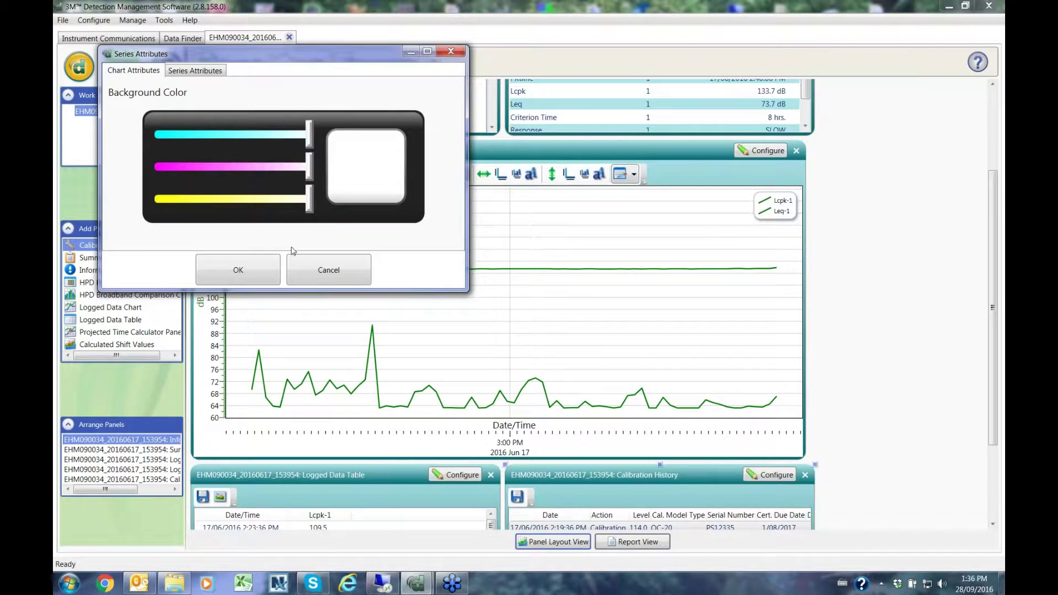
{"action": "left_click", "coordinate": [202, 70]}
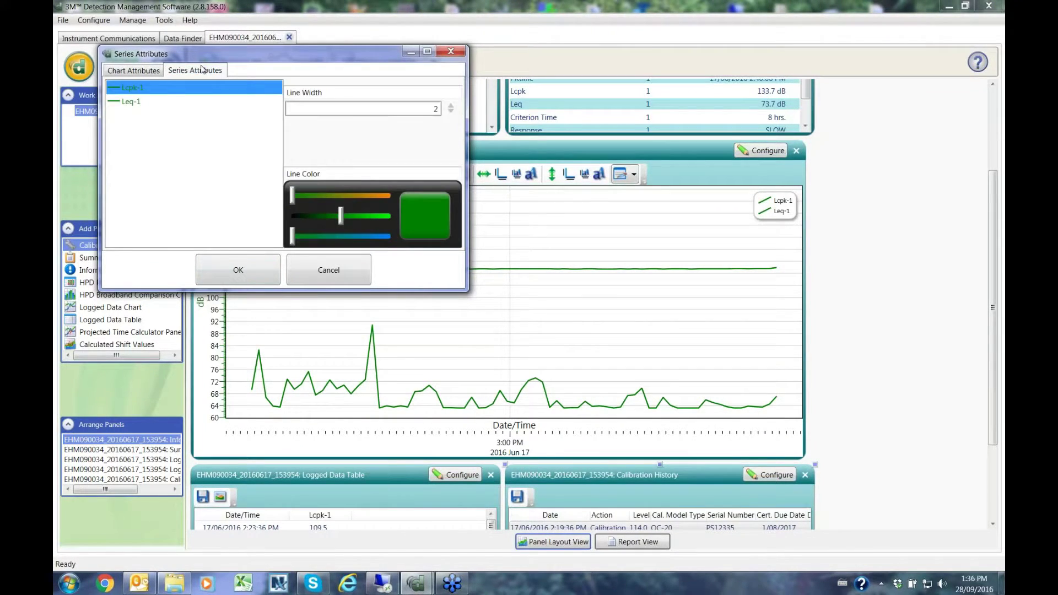
{"action": "left_click", "coordinate": [124, 102]}
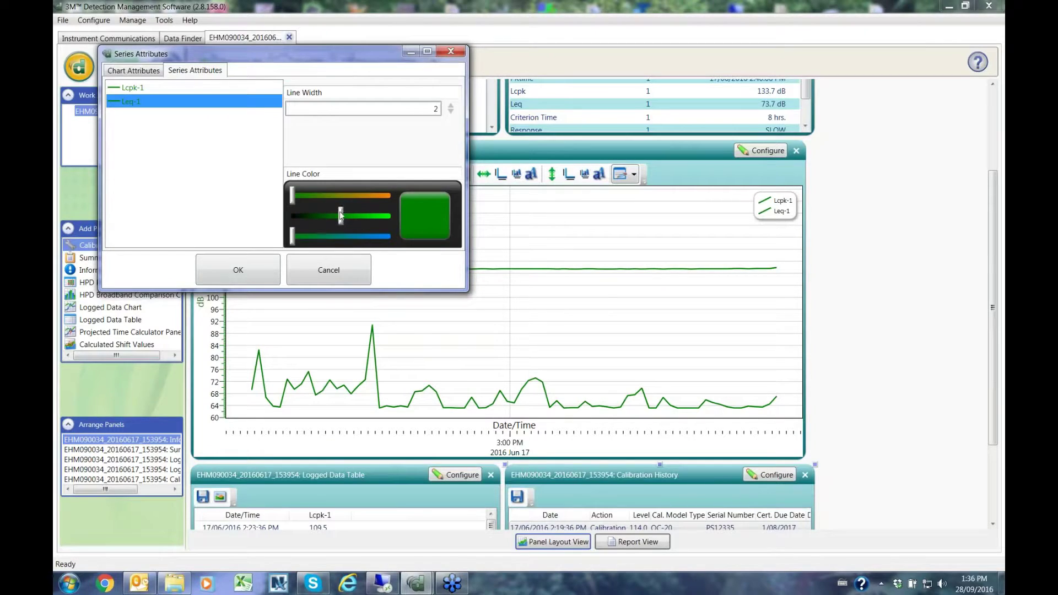
{"action": "left_click_drag", "start_coordinate": [341, 215], "coordinate": [385, 200]}
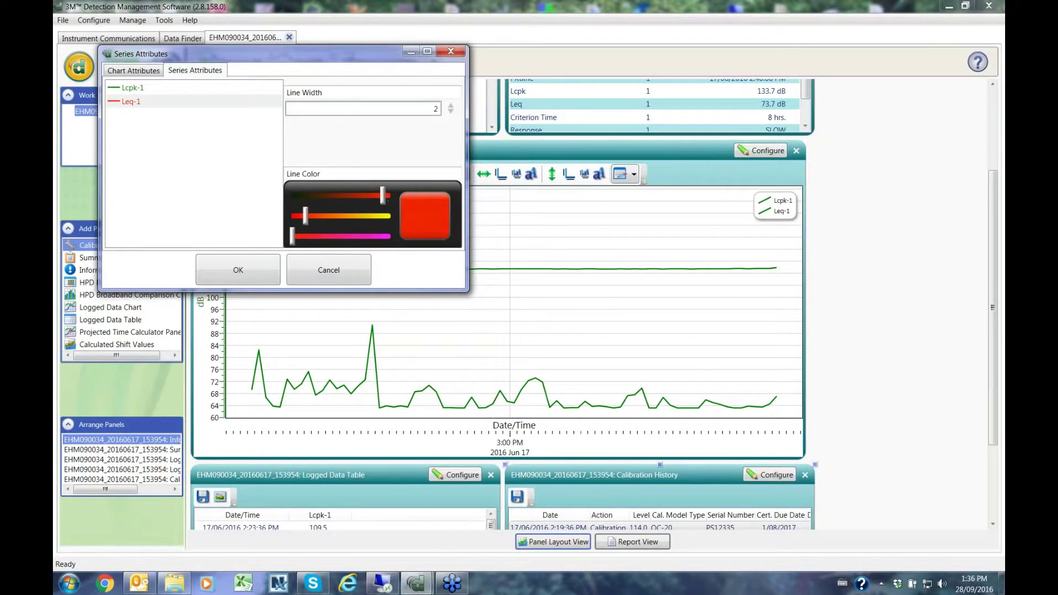
{"action": "left_click", "coordinate": [259, 274]}
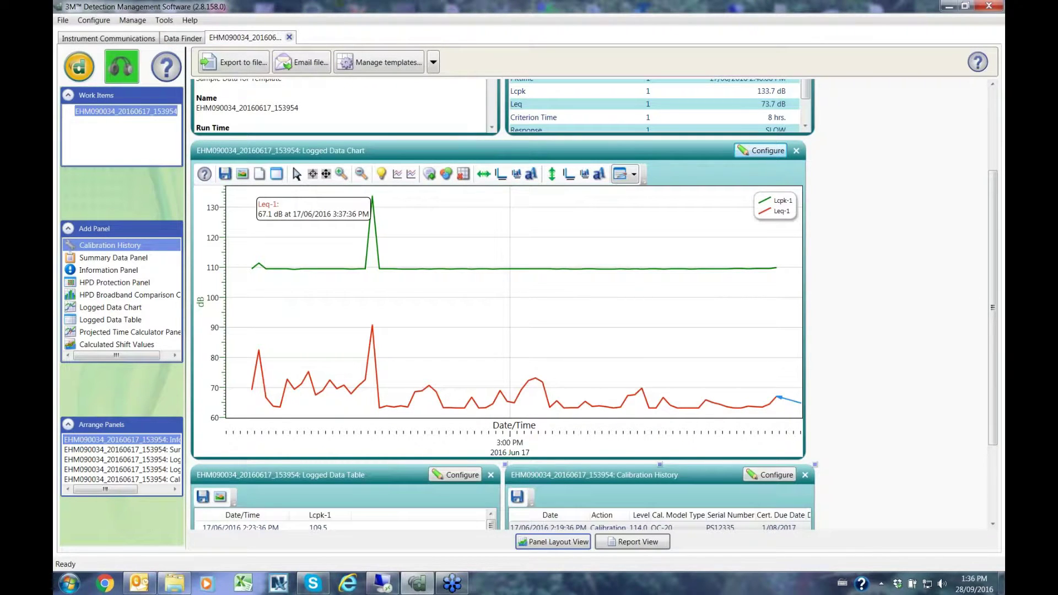
Add a Leq-1 column beside Lcpk-1 in the Logged Data Table.
{"action": "scroll", "coordinate": [994, 284], "scroll_direction": "down", "scroll_amount": 3}
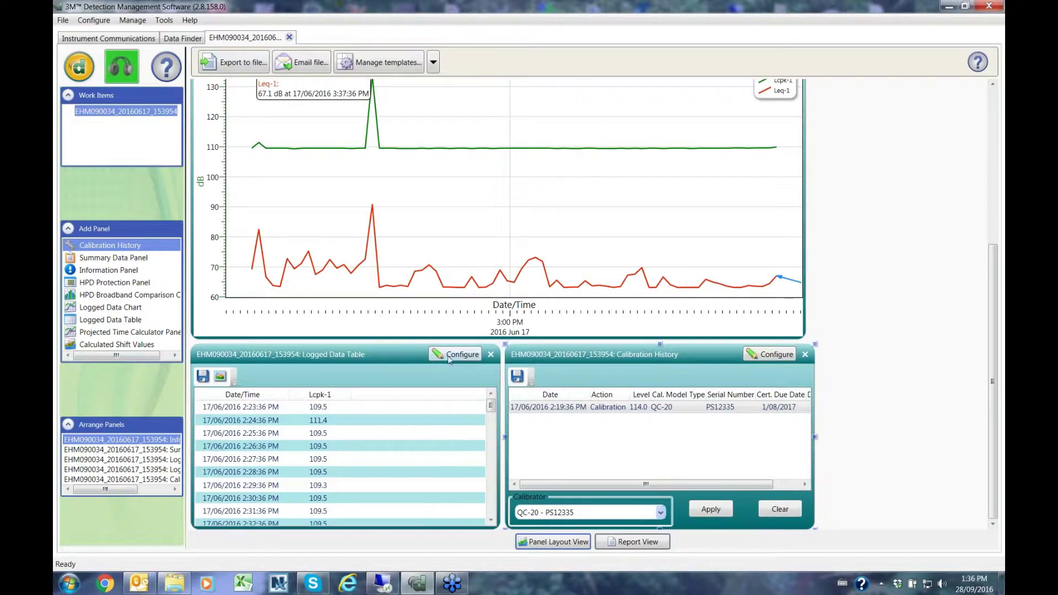
{"action": "left_click", "coordinate": [456, 354]}
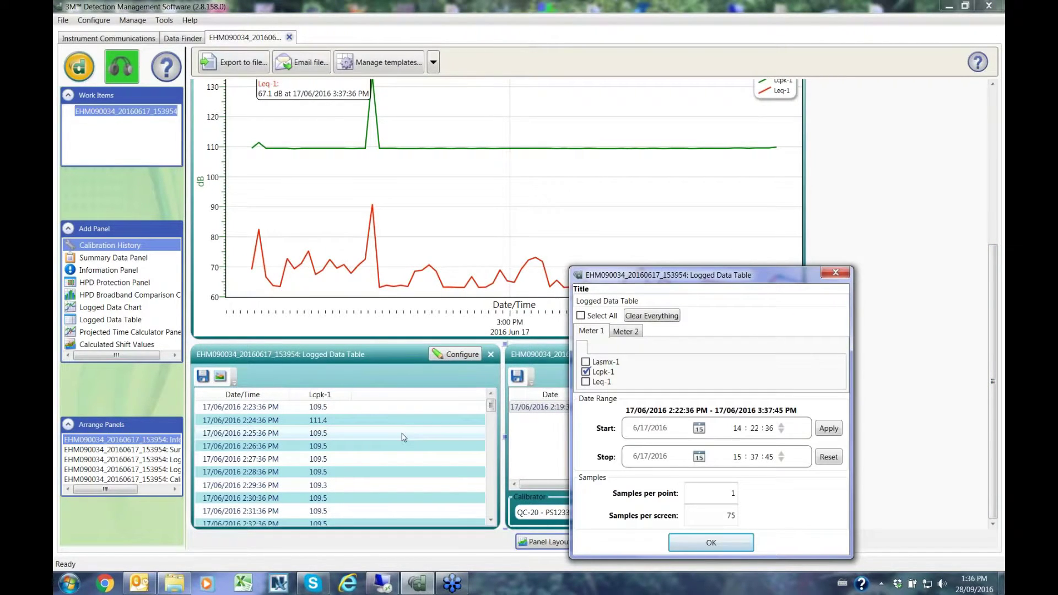
{"action": "left_click", "coordinate": [585, 382]}
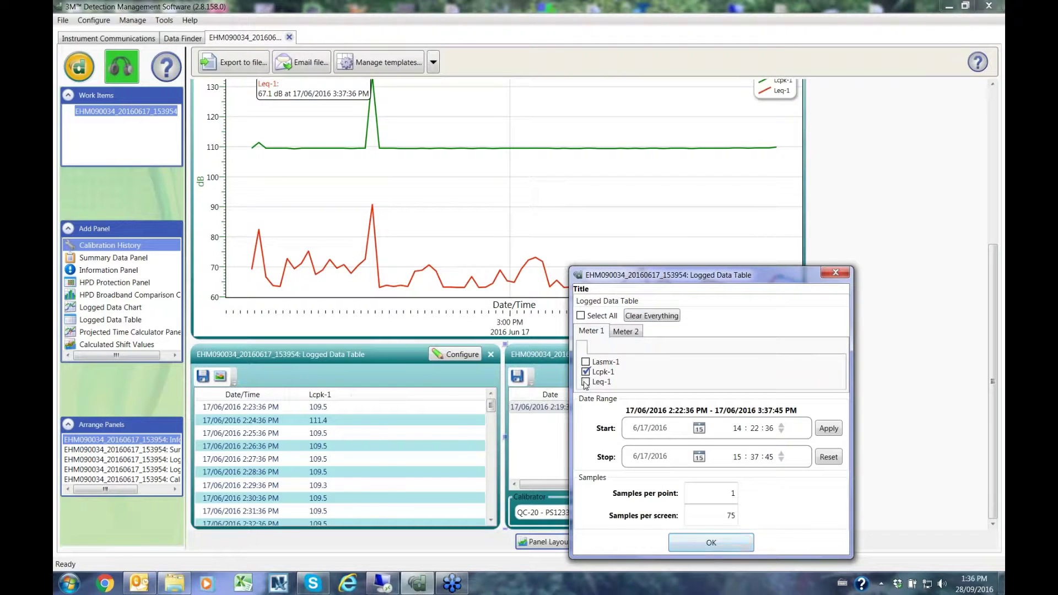
{"action": "left_click", "coordinate": [710, 544]}
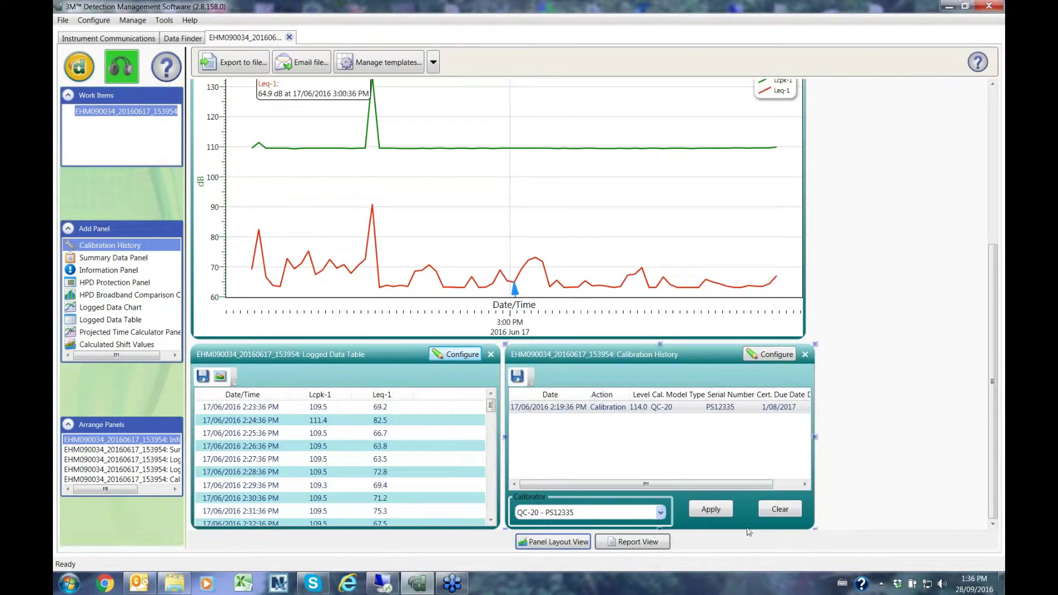
{"action": "scroll", "coordinate": [929, 430], "scroll_direction": "up", "scroll_amount": 5}
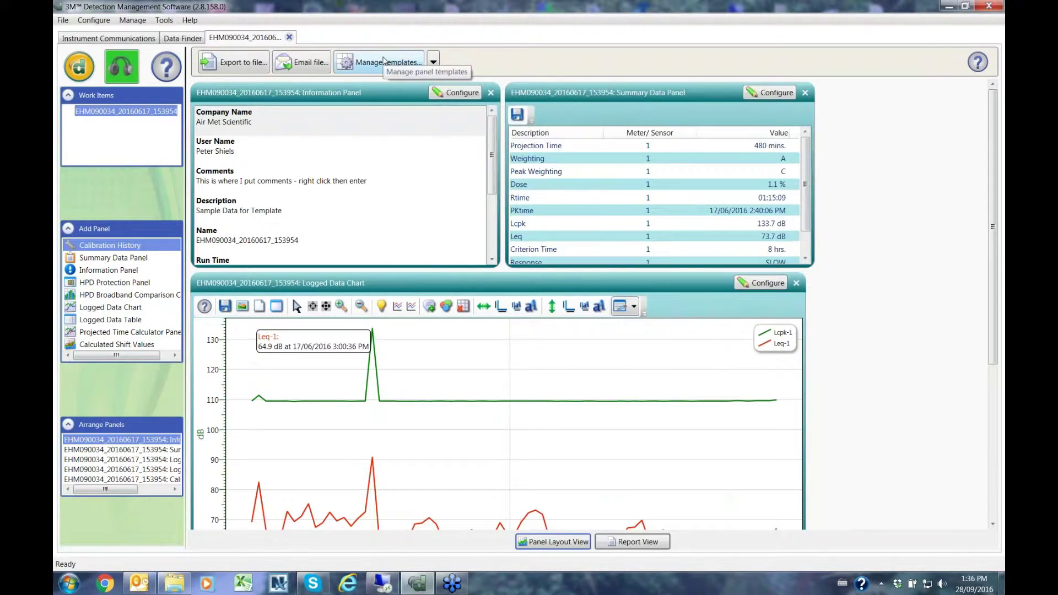
Save the current panel layout as template 'Test Template' and set it as the default.
{"action": "left_click", "coordinate": [384, 61]}
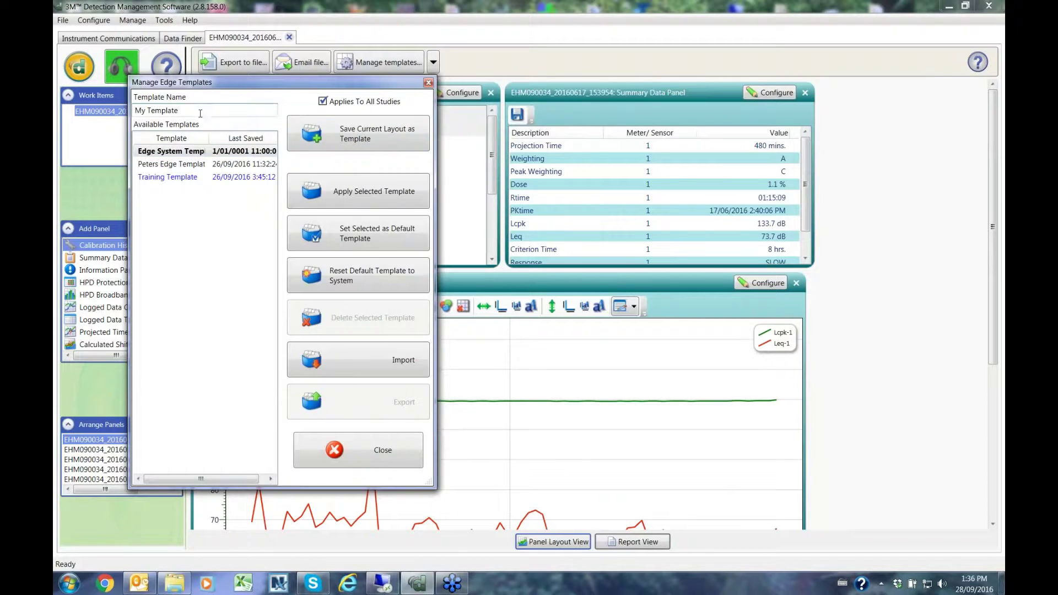
{"action": "left_click_drag", "start_coordinate": [178, 110], "coordinate": [55, 114]}
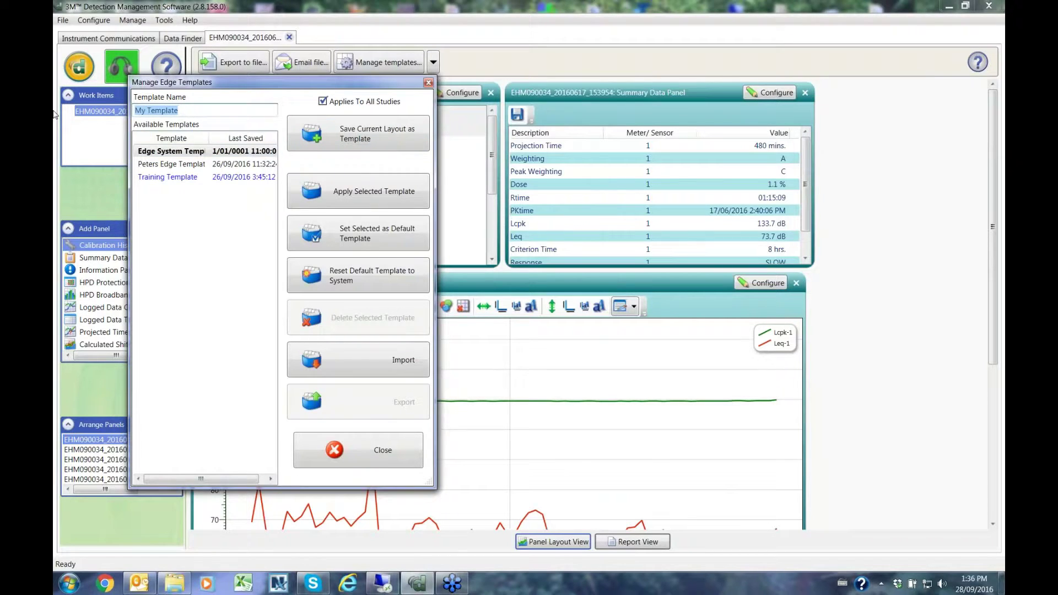
{"action": "key", "text": "BackSpace"}
{"action": "type", "text": "Test Templa"}
{"action": "left_click", "coordinate": [350, 134]}
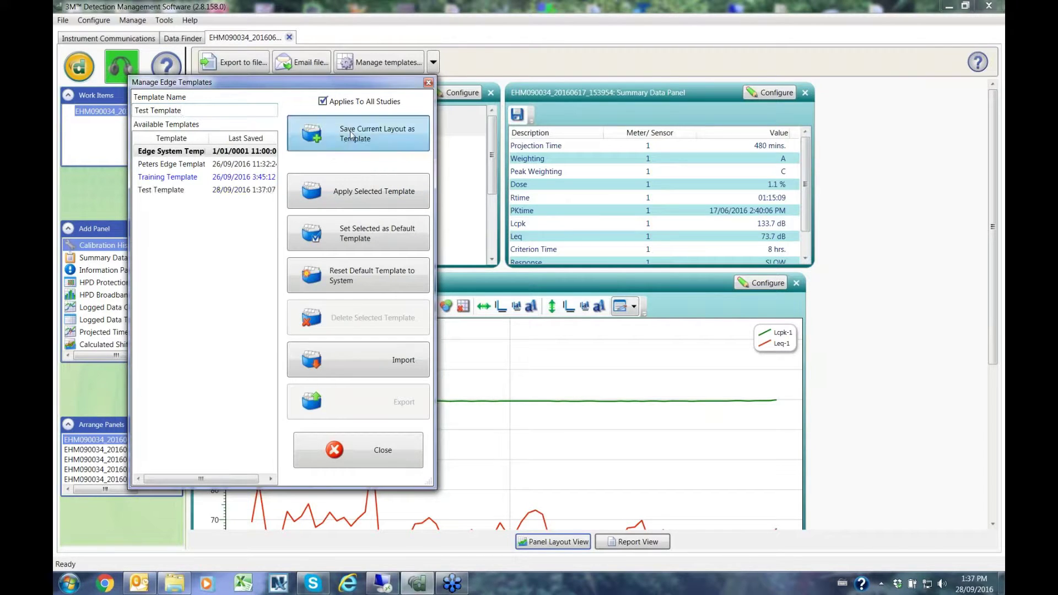
{"action": "left_click", "coordinate": [168, 190]}
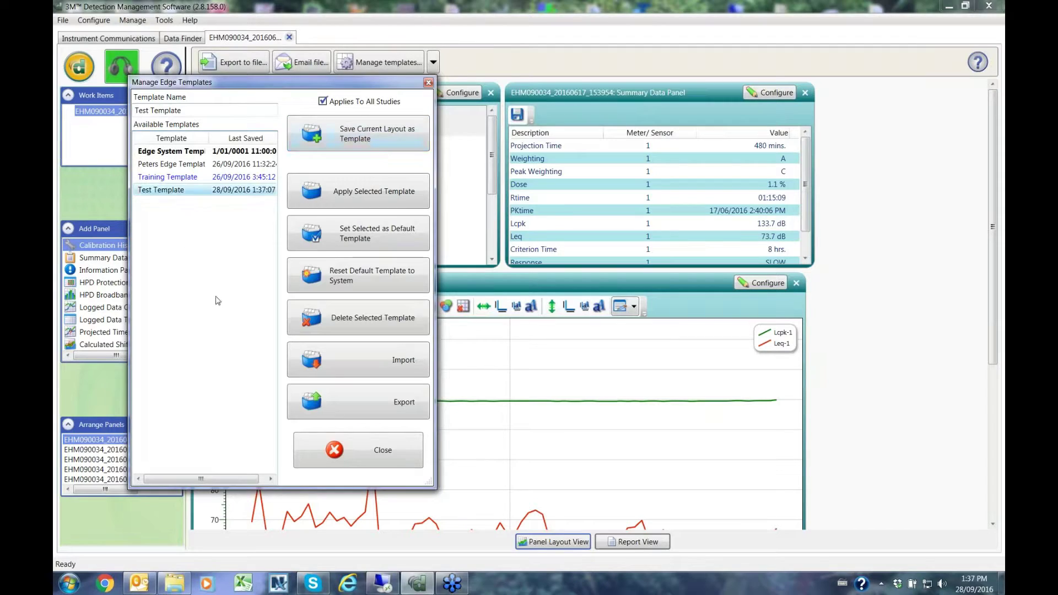
{"action": "left_click", "coordinate": [377, 240]}
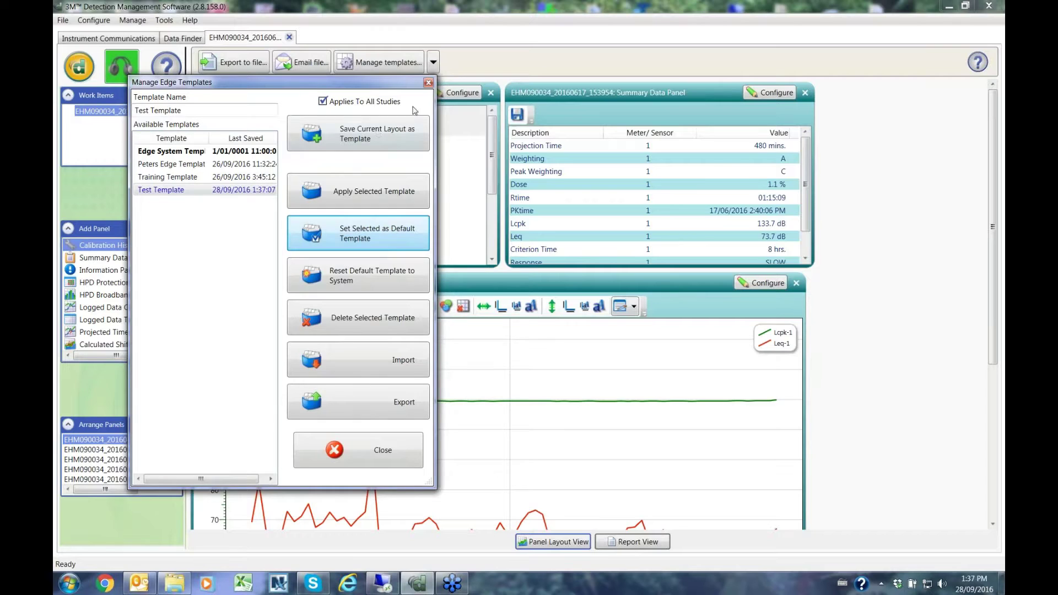
Close the template manager and scroll down through the session panels.
{"action": "left_click", "coordinate": [429, 83]}
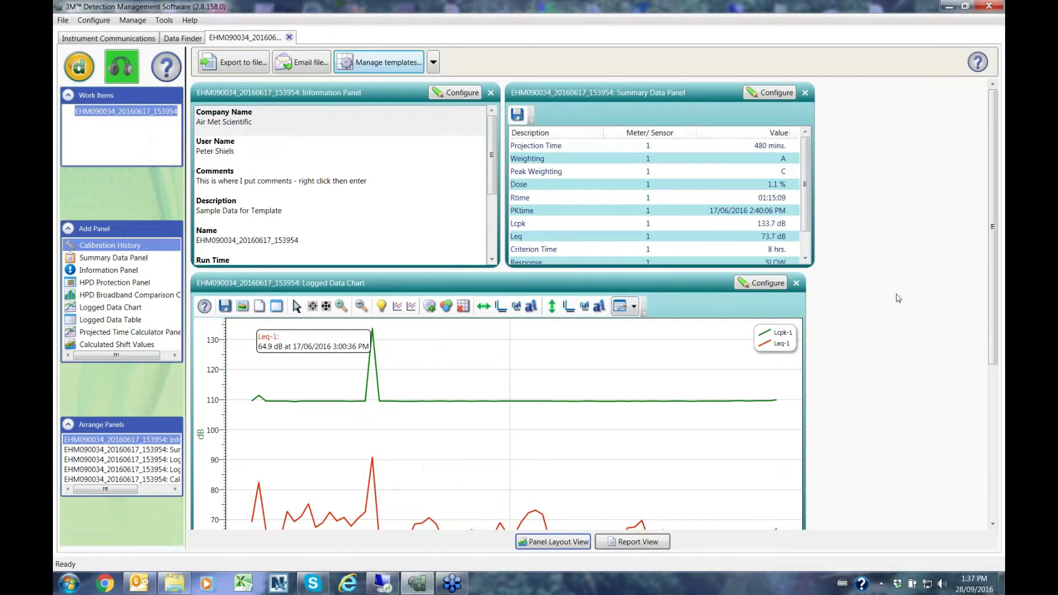
{"action": "scroll", "coordinate": [901, 299], "scroll_direction": "down", "scroll_amount": 2}
{"action": "scroll", "coordinate": [902, 300], "scroll_direction": "down", "scroll_amount": 1}
{"action": "scroll", "coordinate": [904, 314], "scroll_direction": "down", "scroll_amount": 1}
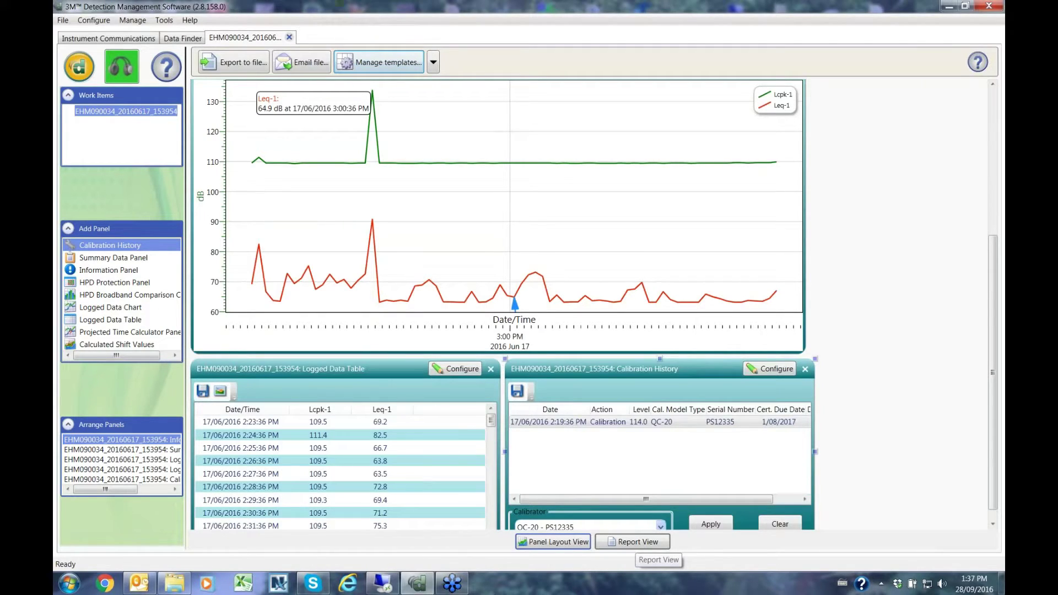
Preview the Session Report and scroll through it down to Calibration History.
{"action": "left_click", "coordinate": [634, 542]}
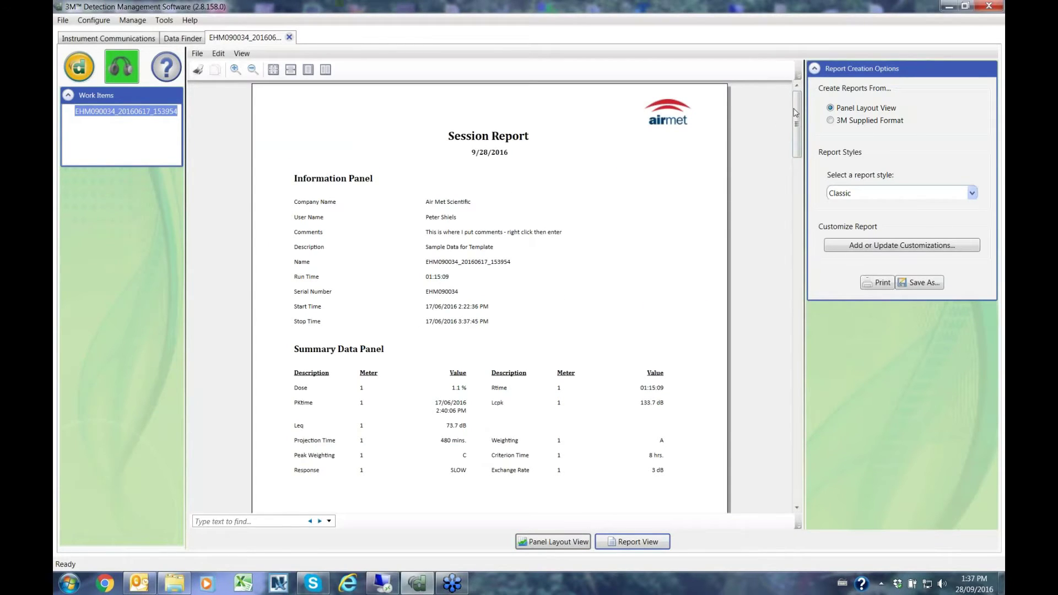
{"action": "left_click_drag", "start_coordinate": [799, 108], "coordinate": [54, 300]}
{"action": "left_click_drag", "start_coordinate": [797, 145], "coordinate": [797, 191]}
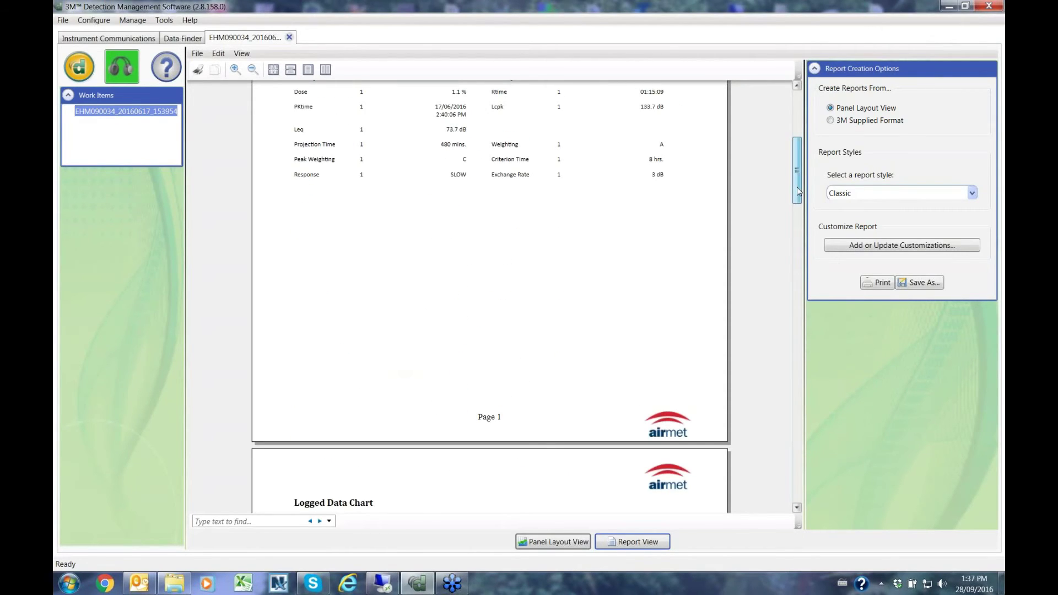
{"action": "left_click_drag", "start_coordinate": [797, 193], "coordinate": [805, 477]}
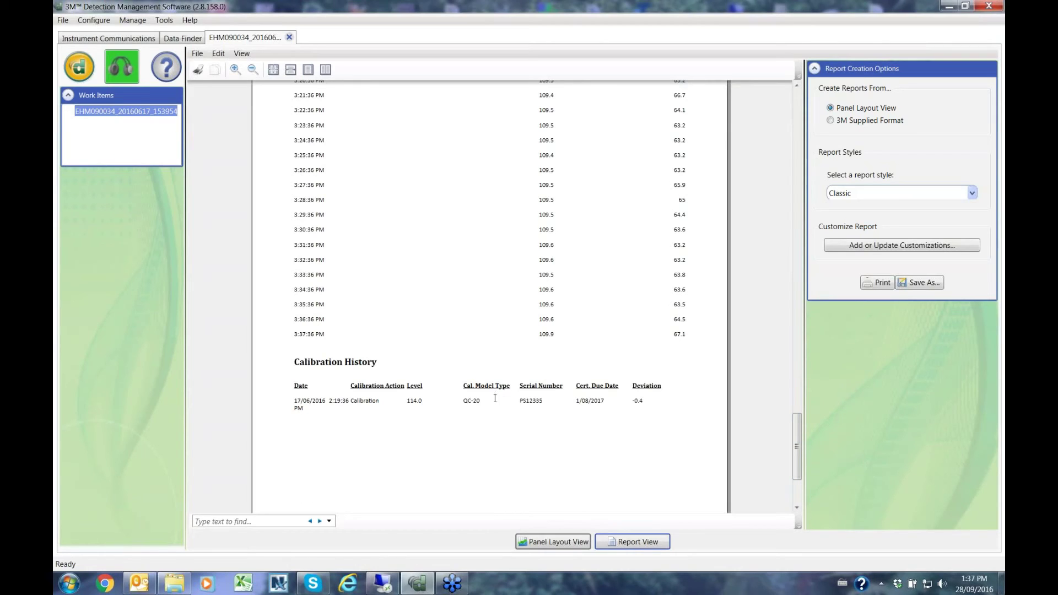